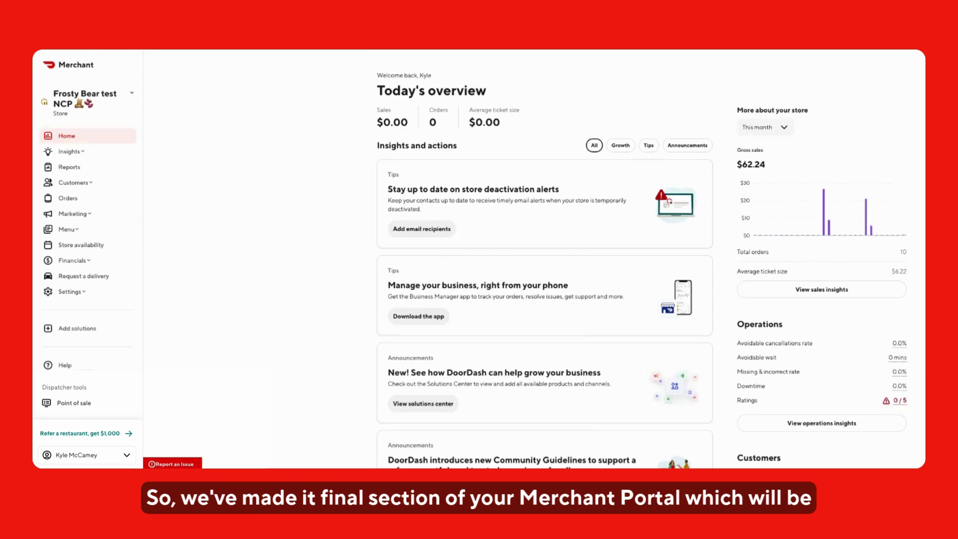
- Open Account settings from the Settings menu to view Menu Settings and Dasher pickup instructions
left_click(70, 291)
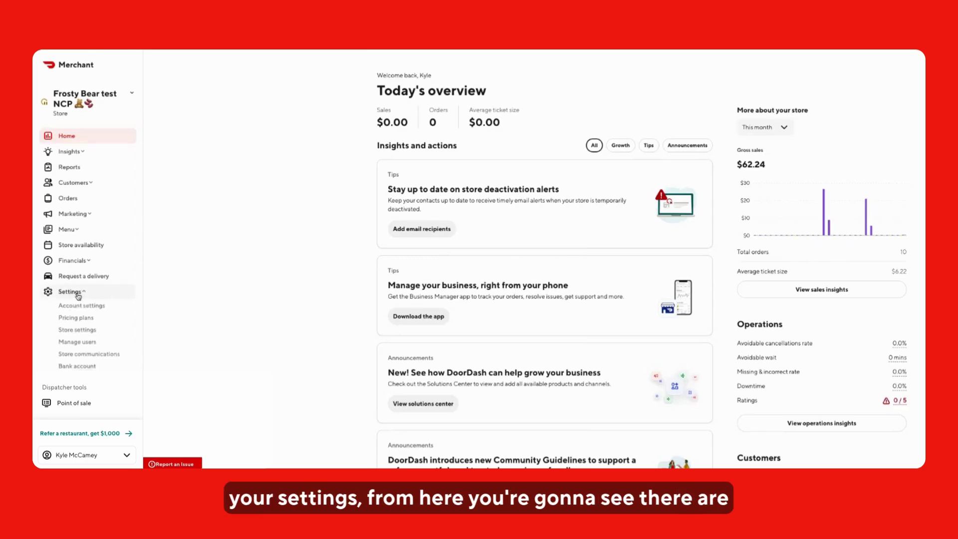
scroll(79, 300, "down", 1)
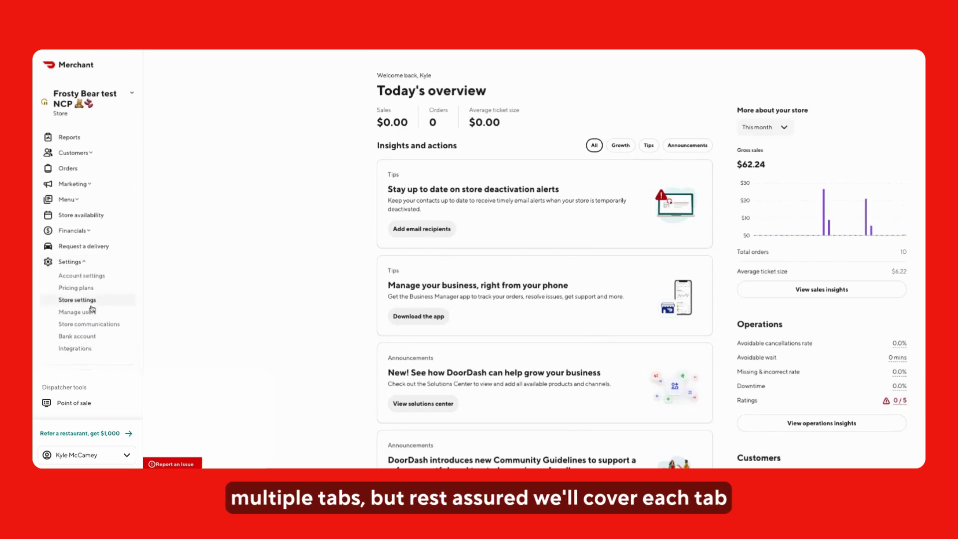
left_click(91, 277)
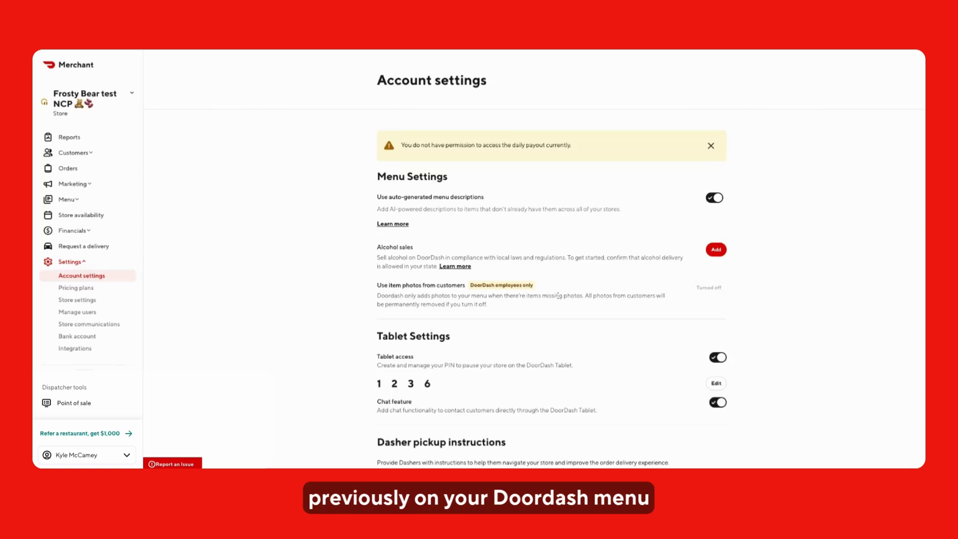
mouse_move(710, 295)
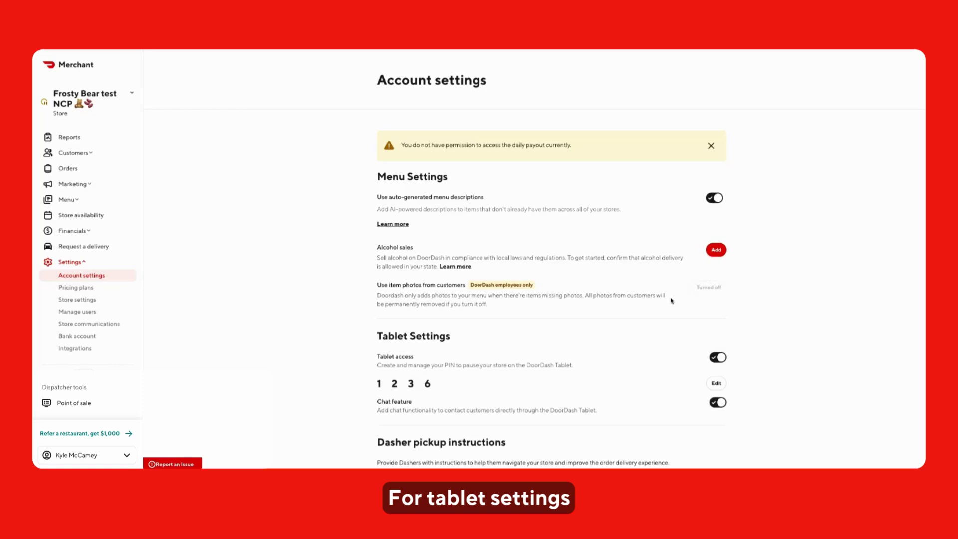
scroll(671, 301, "down", 2)
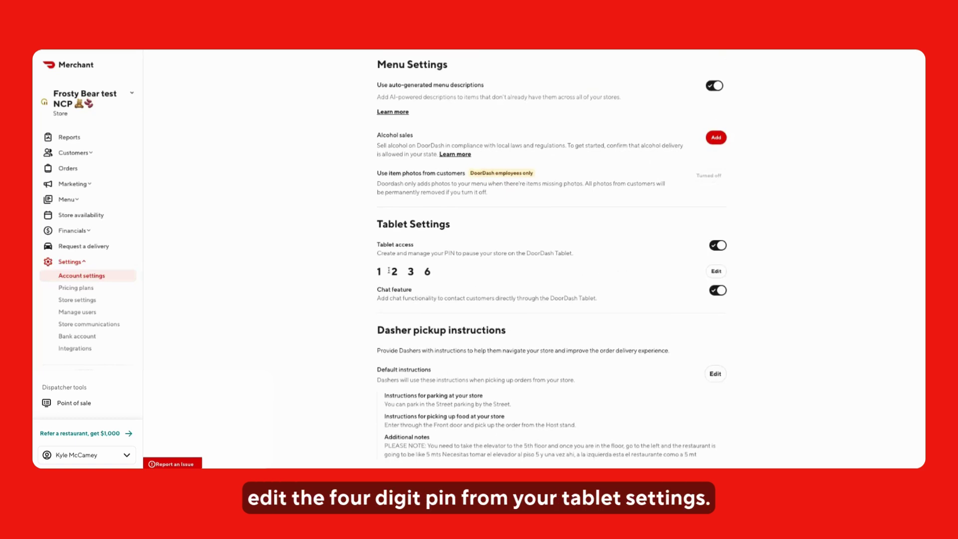
scroll(450, 274, "down", 2)
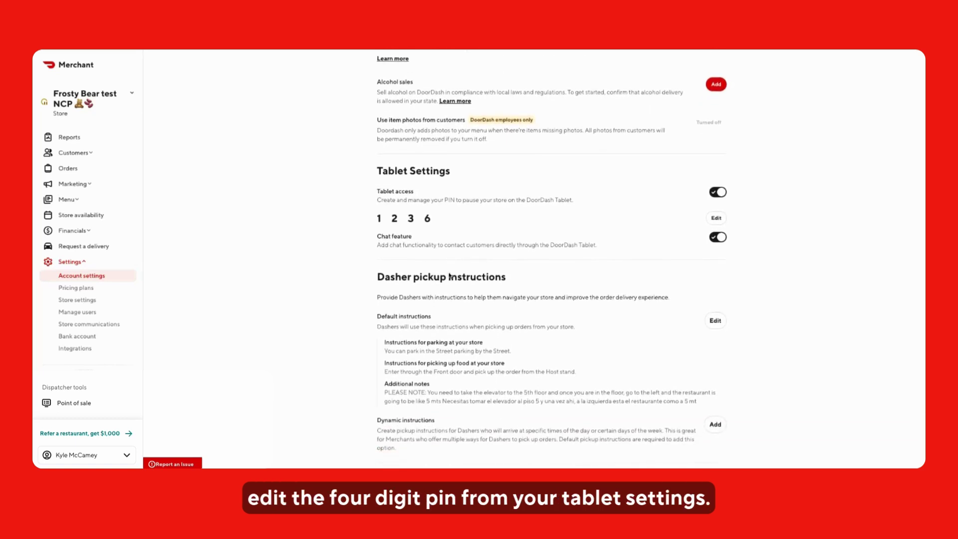
scroll(451, 276, "down", 3)
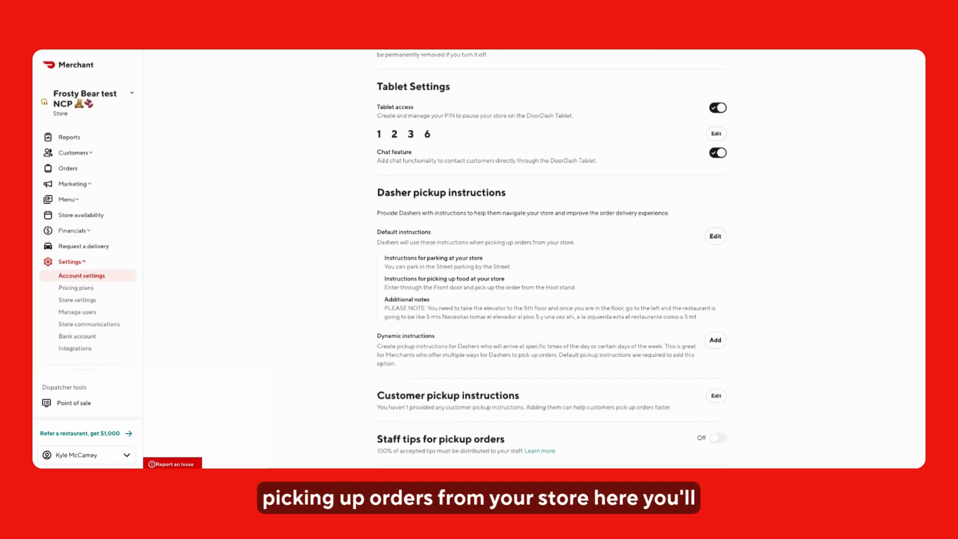
left_click(715, 239)
scroll(597, 267, "down", 2)
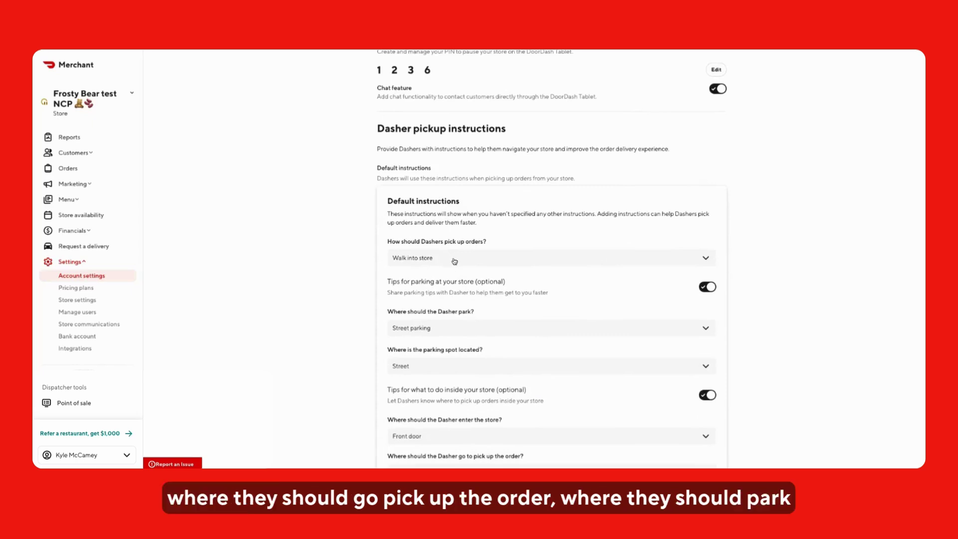
scroll(454, 339, "down", 4)
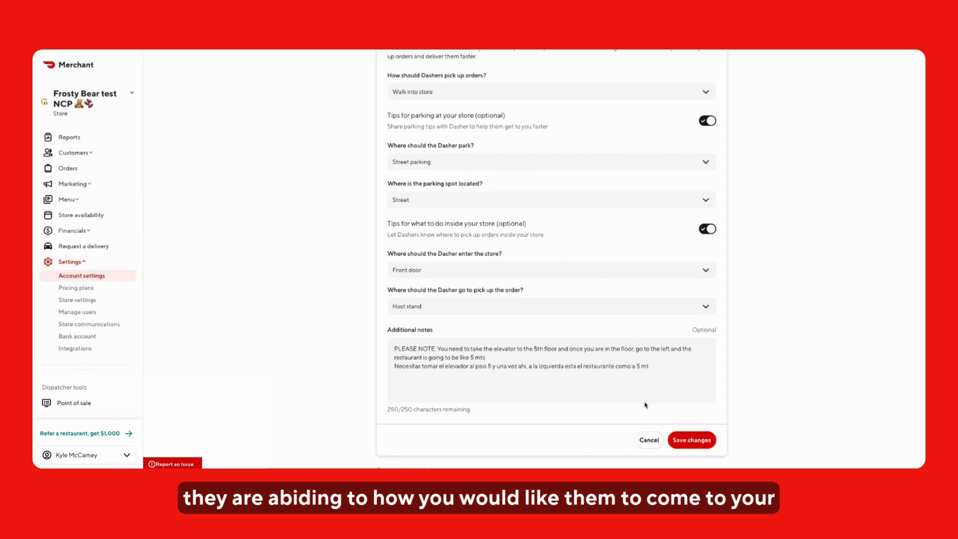
left_click(644, 440)
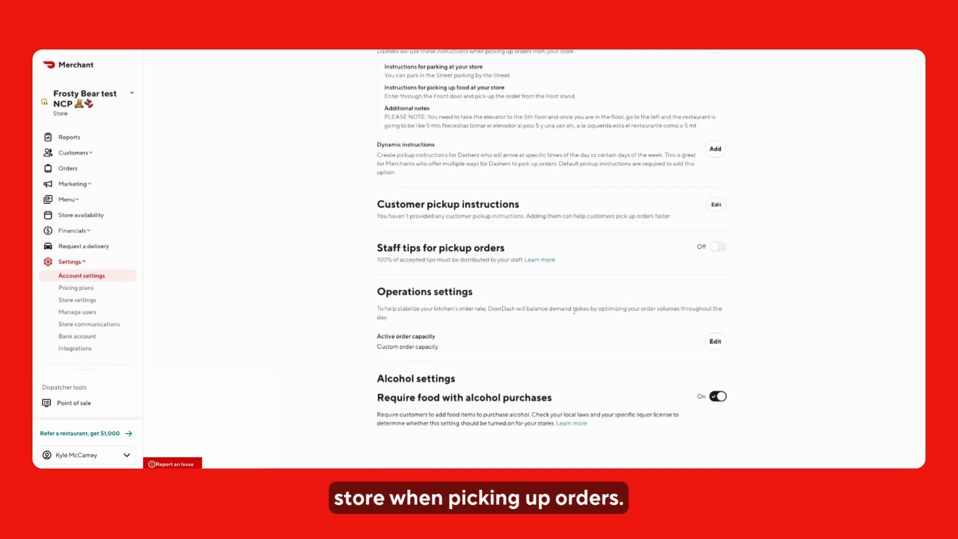
scroll(575, 317, "up", 2)
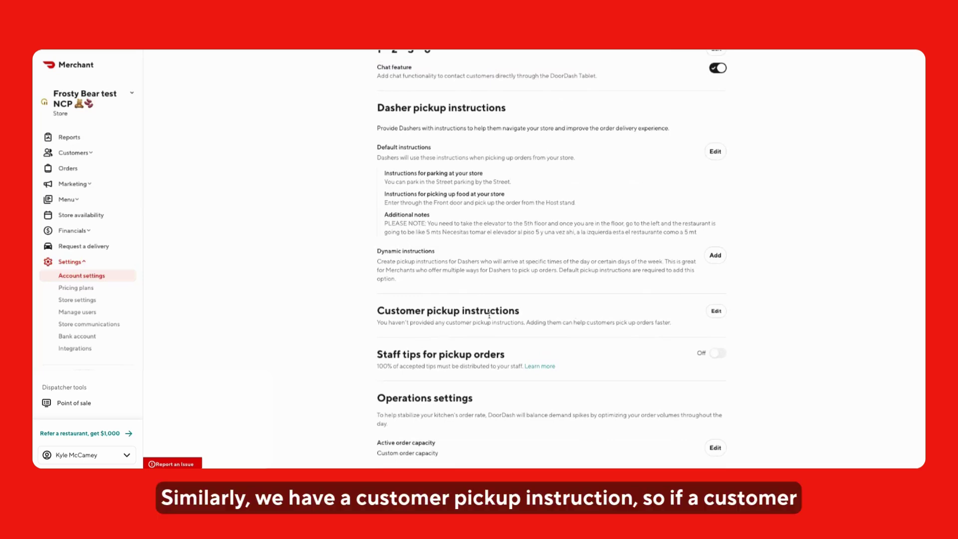
left_click(717, 312)
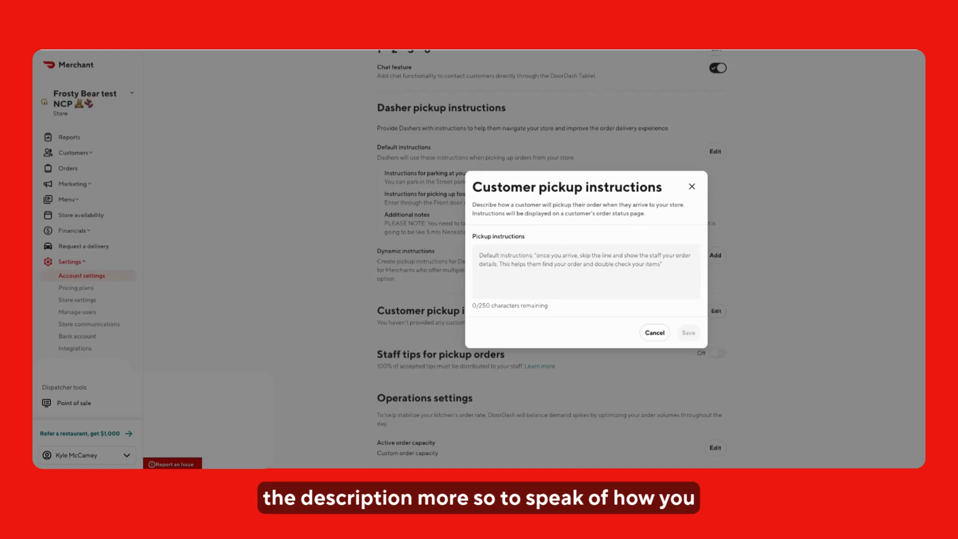
left_click(361, 266)
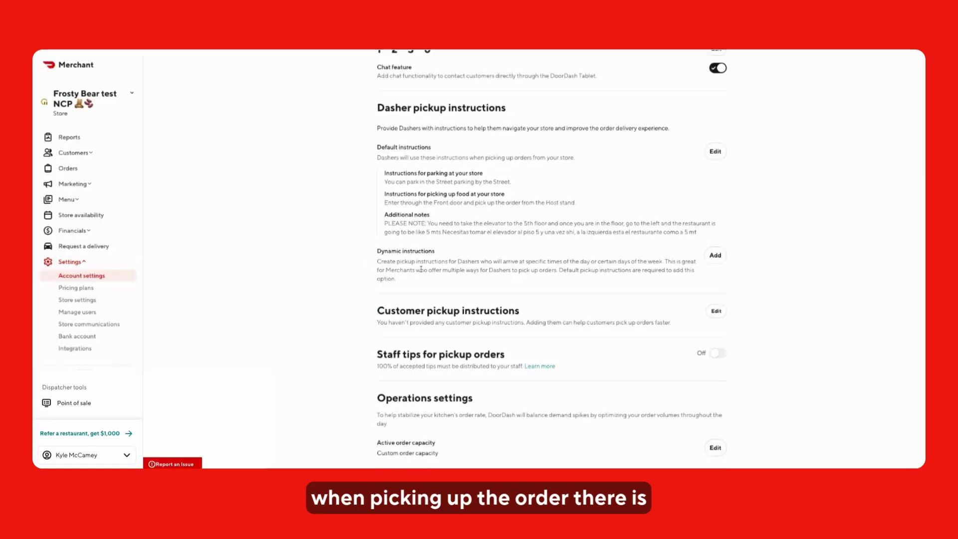
scroll(372, 268, "down", 3)
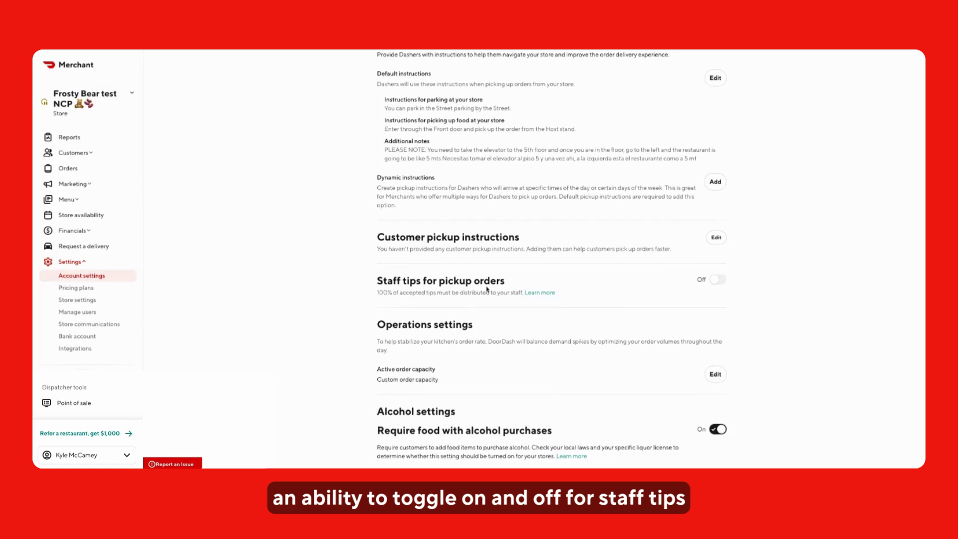
scroll(488, 291, "down", 1)
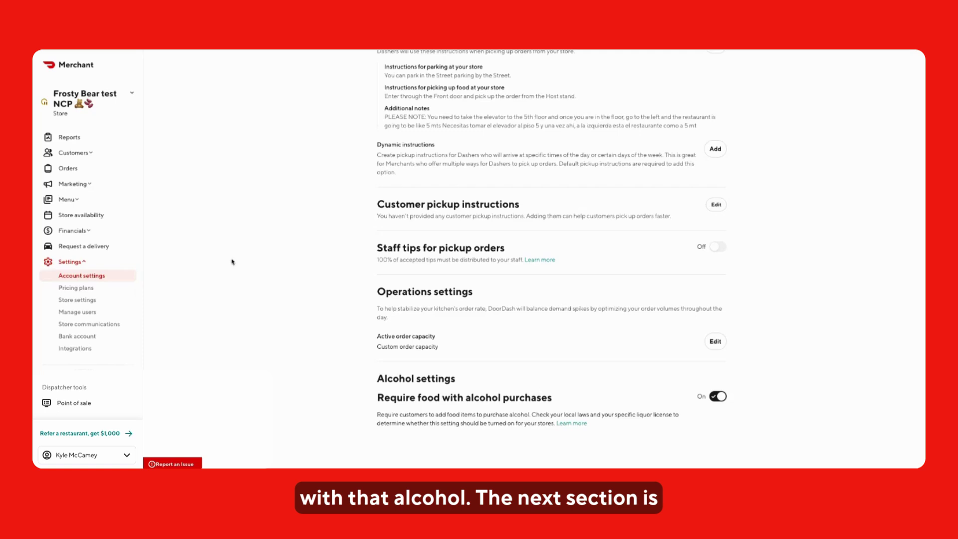
- Open Pricing plans and review the 28% delivery and 6% pickup commission details
left_click(97, 292)
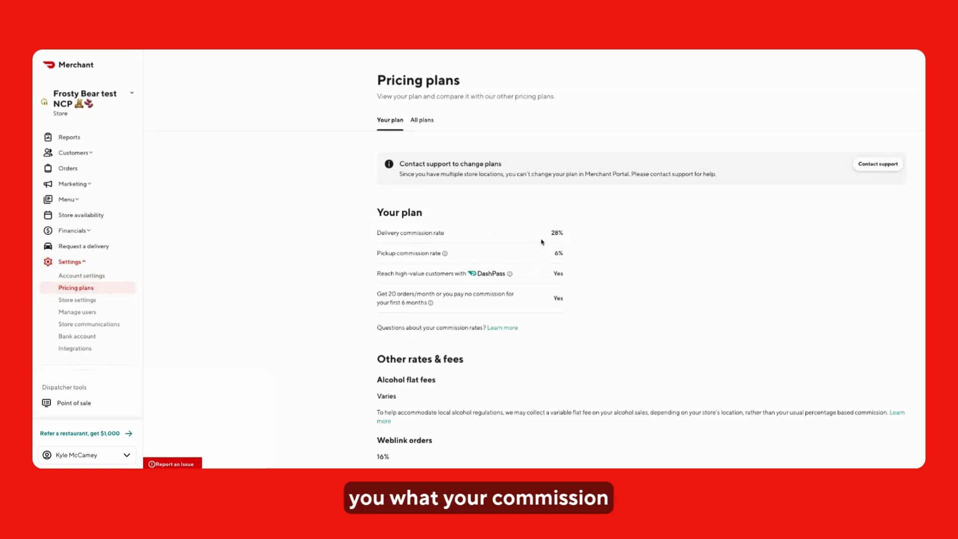
scroll(541, 303, "down", 1)
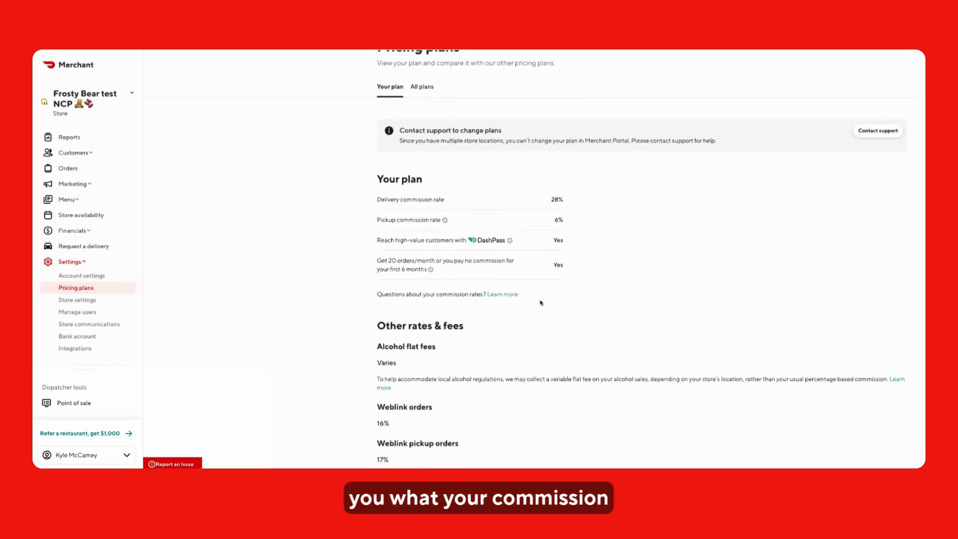
scroll(541, 303, "down", 1)
scroll(541, 302, "up", 2)
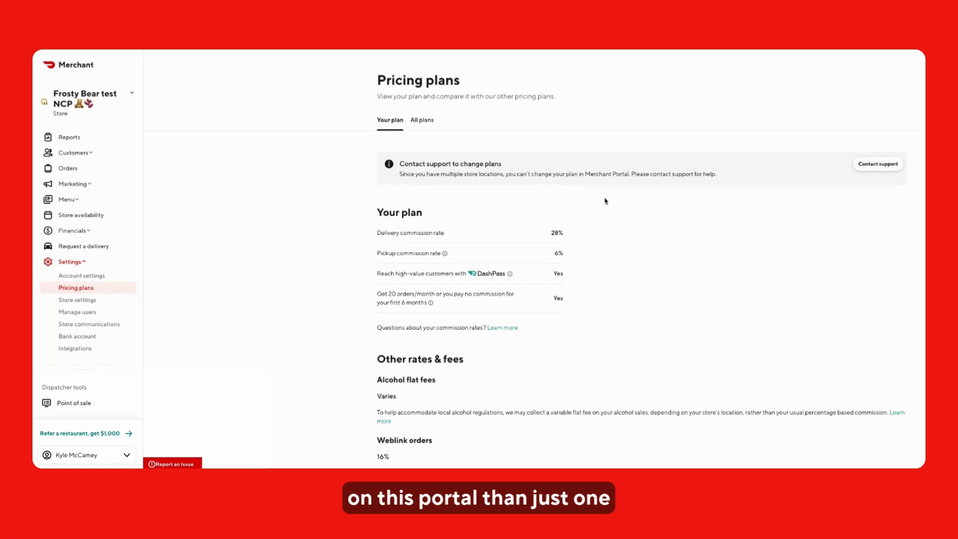
scroll(513, 217, "down", 1)
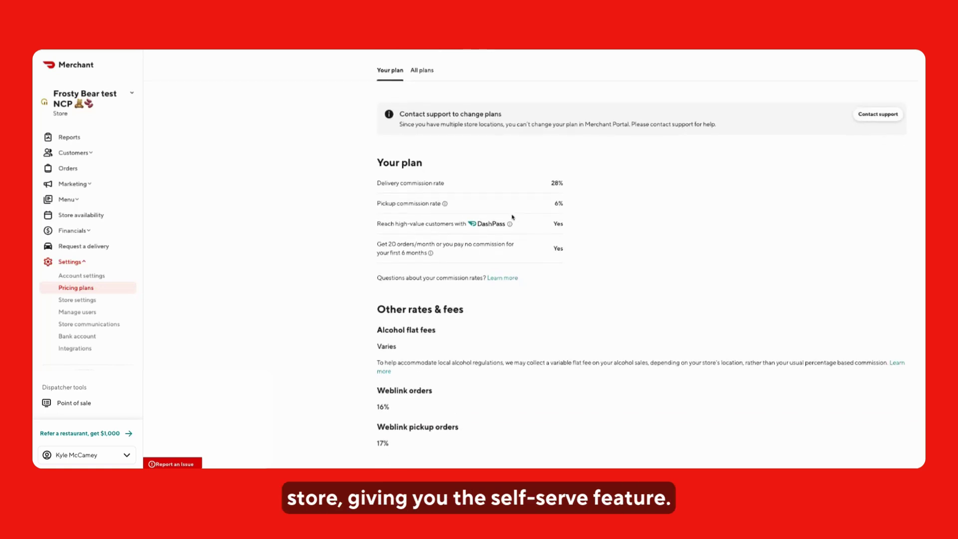
- Open Store settings to view the store name, address, phone, website and description
left_click(90, 300)
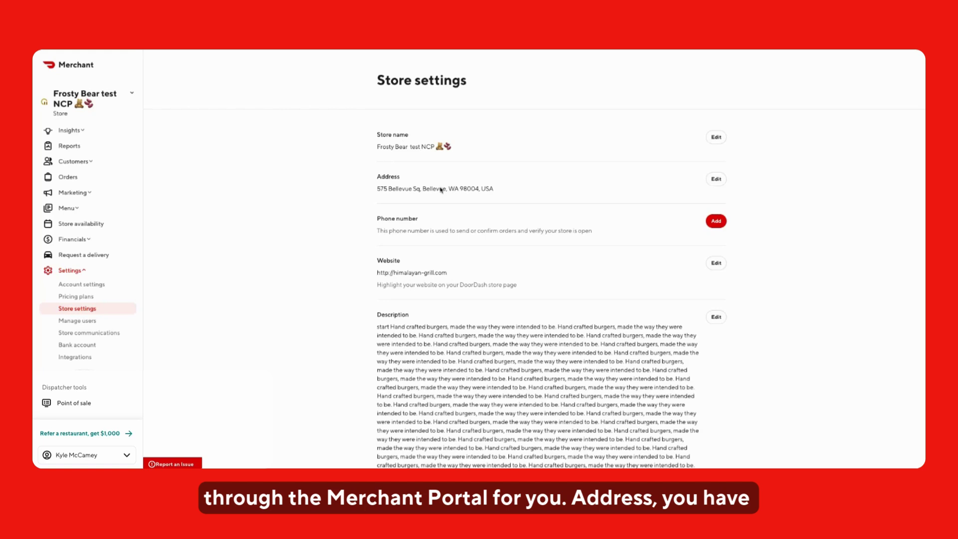
- Edit the store address and move the map pin to latitude 47.6163, longitude -122.2006
left_click(716, 179)
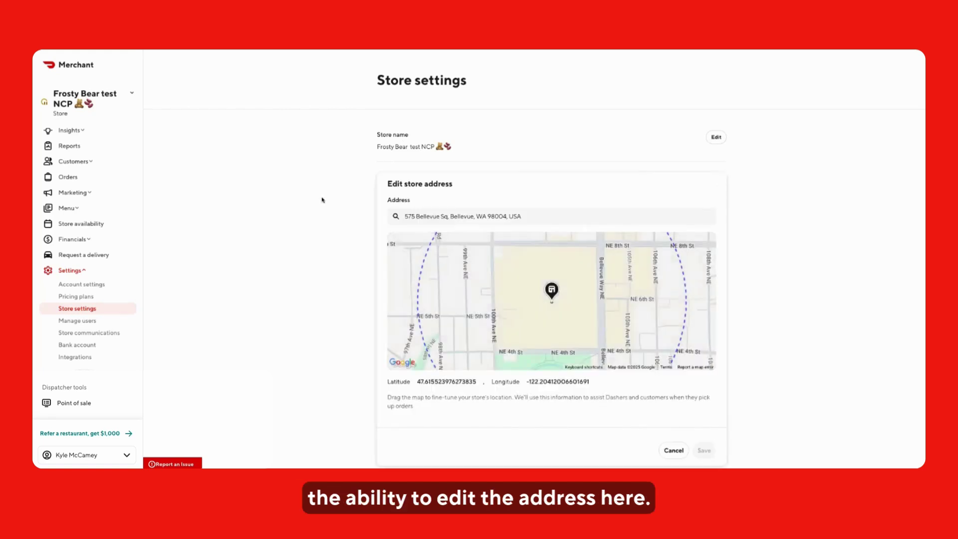
scroll(329, 202, "down", 1)
scroll(574, 265, "down", 5)
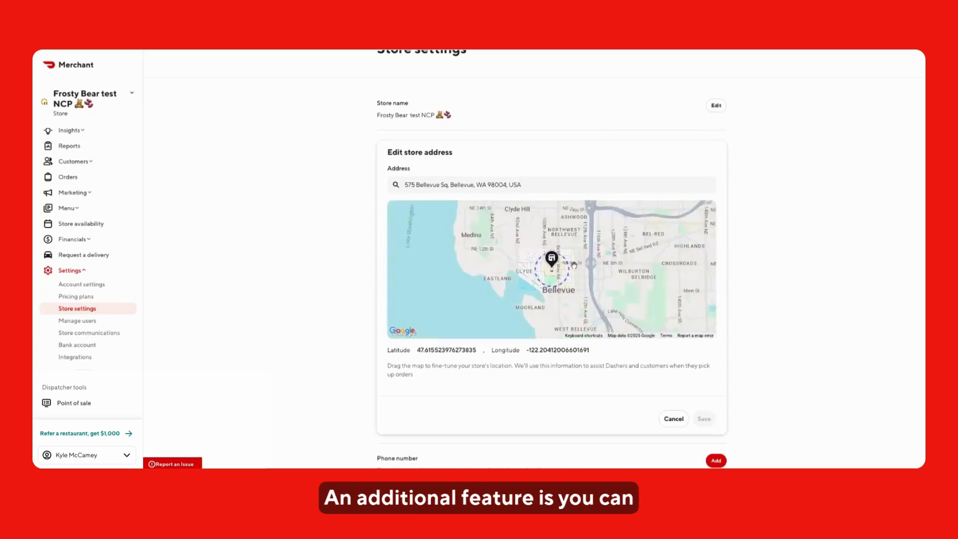
scroll(576, 265, "up", 4)
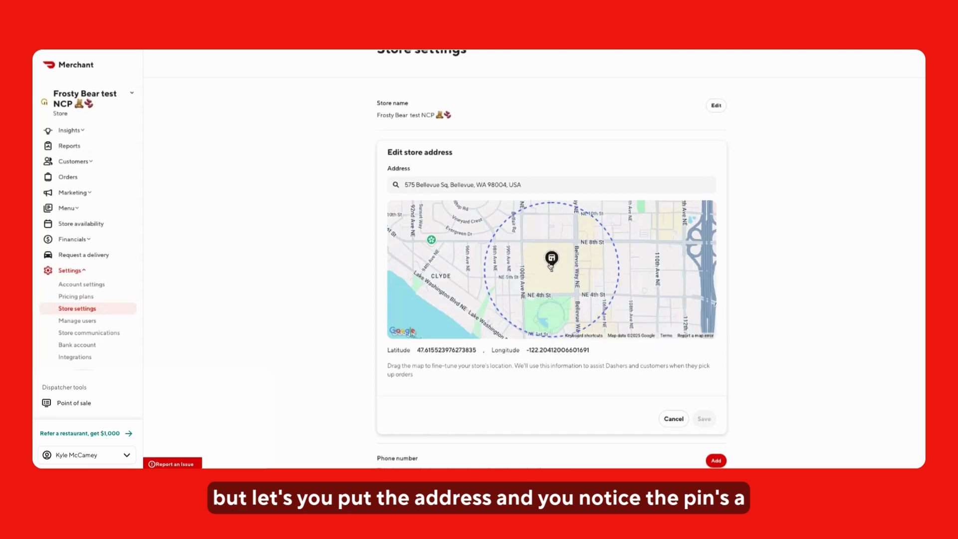
left_click_drag(550, 266, 515, 279)
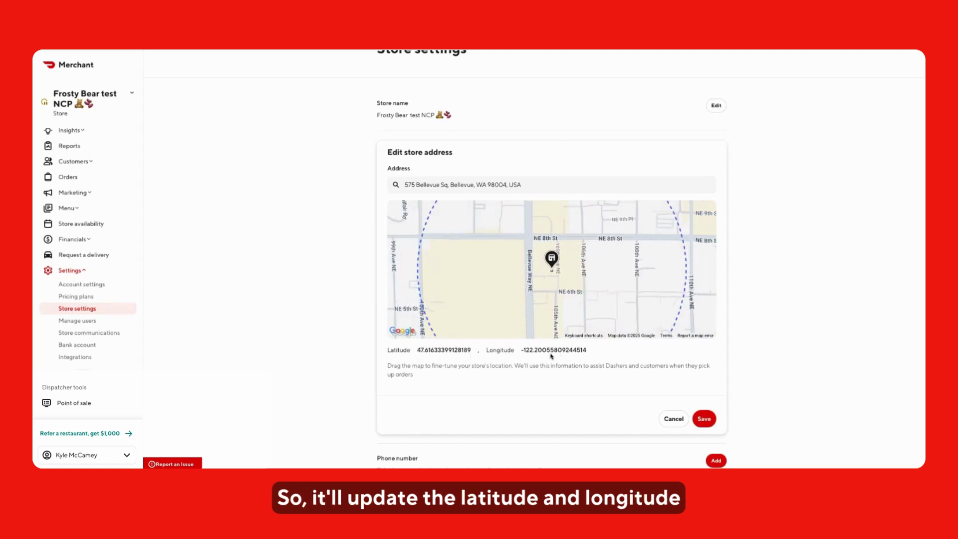
- Cancel the address edit, keeping 575 Bellevue Sq, and scroll to the Store logo and header section
left_click(670, 419)
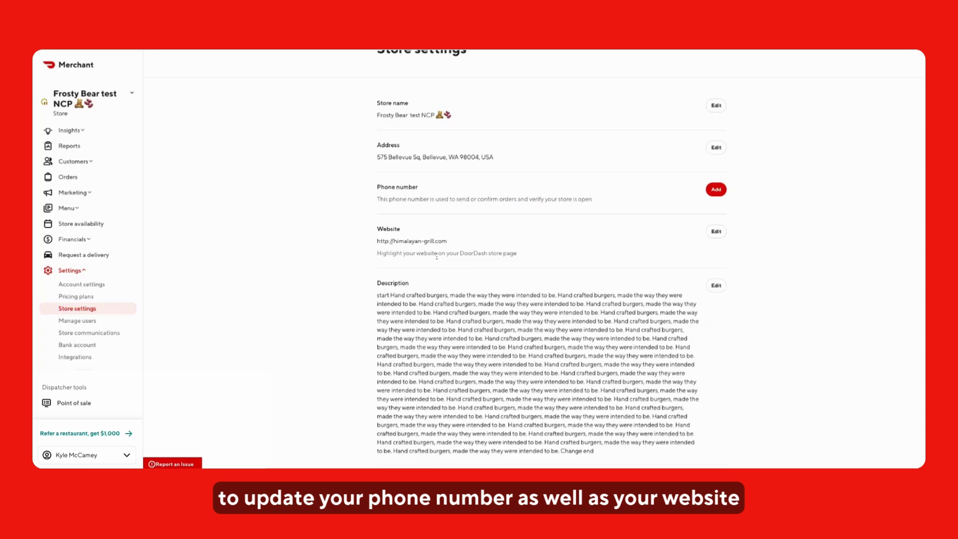
scroll(436, 256, "down", 3)
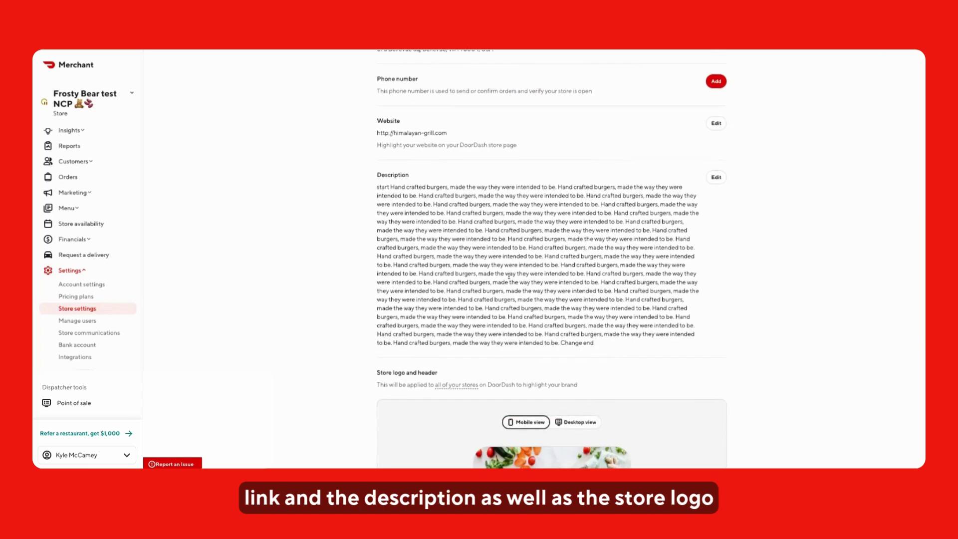
scroll(509, 275, "down", 3)
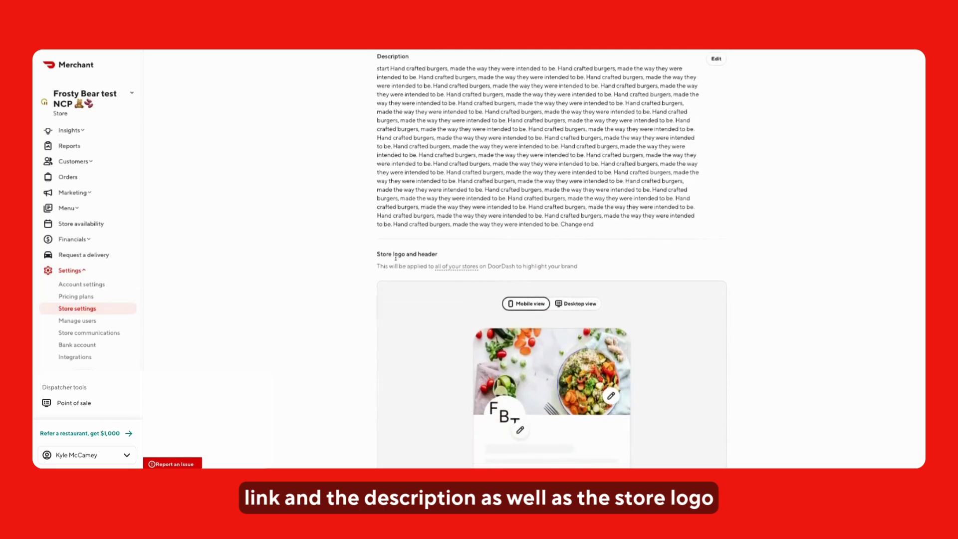
scroll(395, 258, "down", 1)
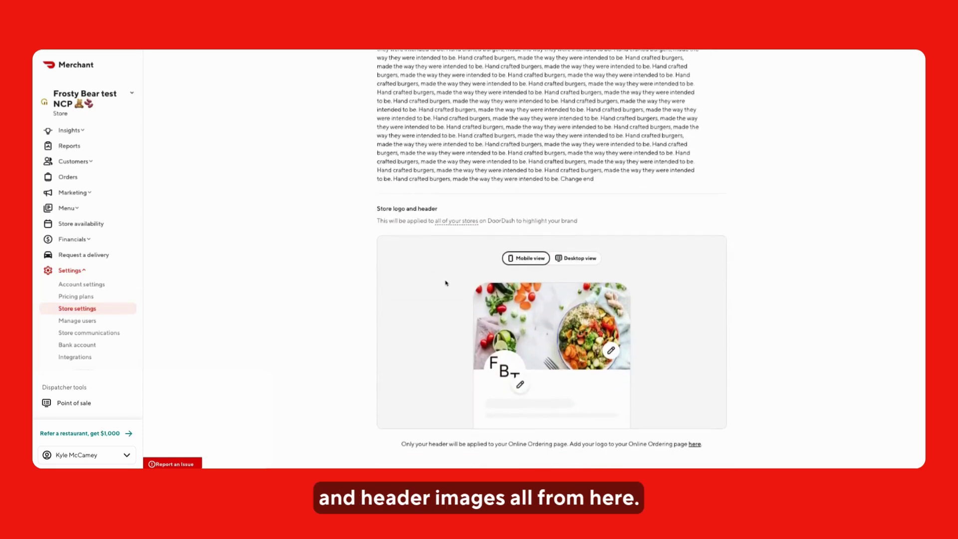